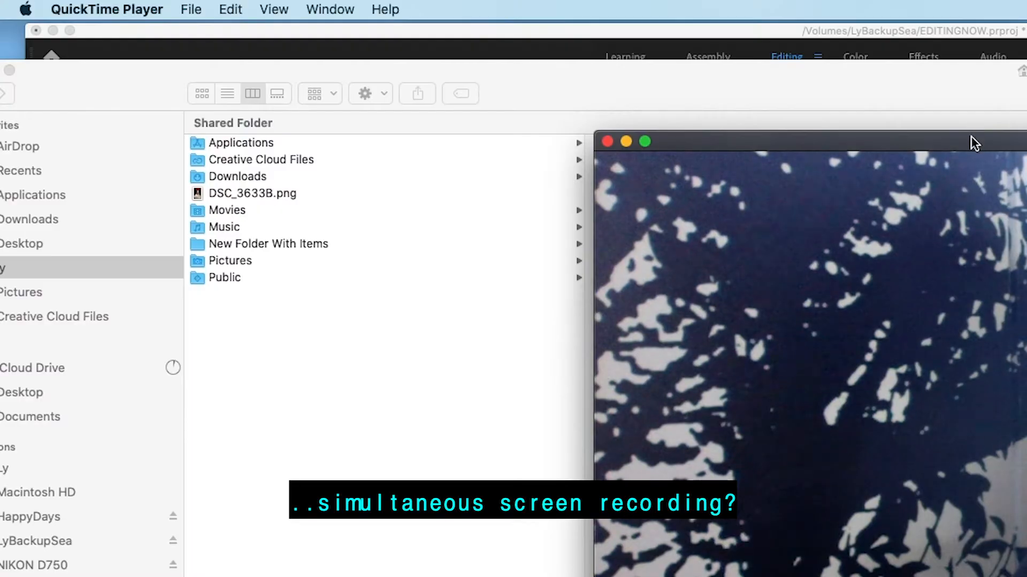
drag(970, 136, 742, 88)
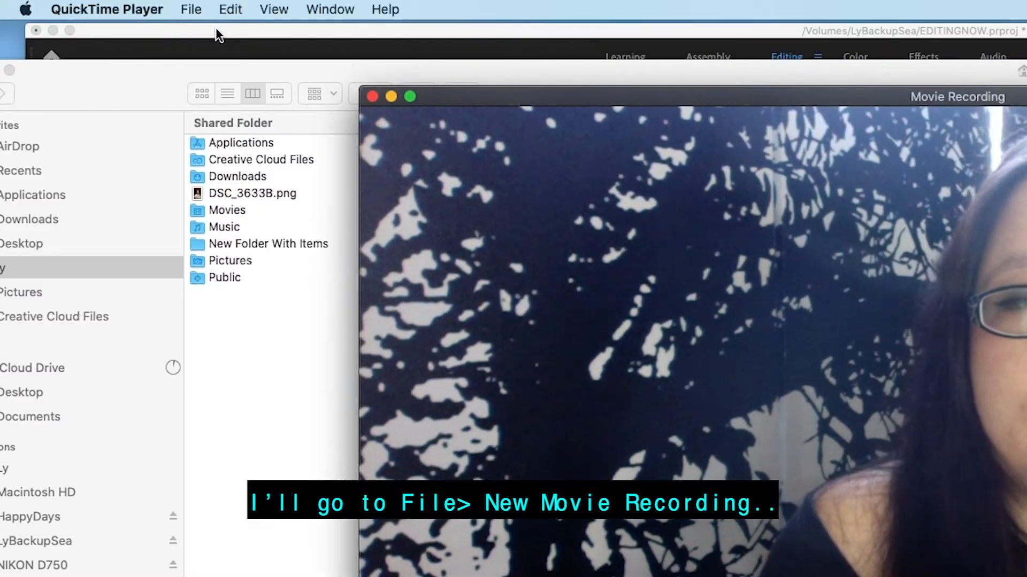
click(204, 11)
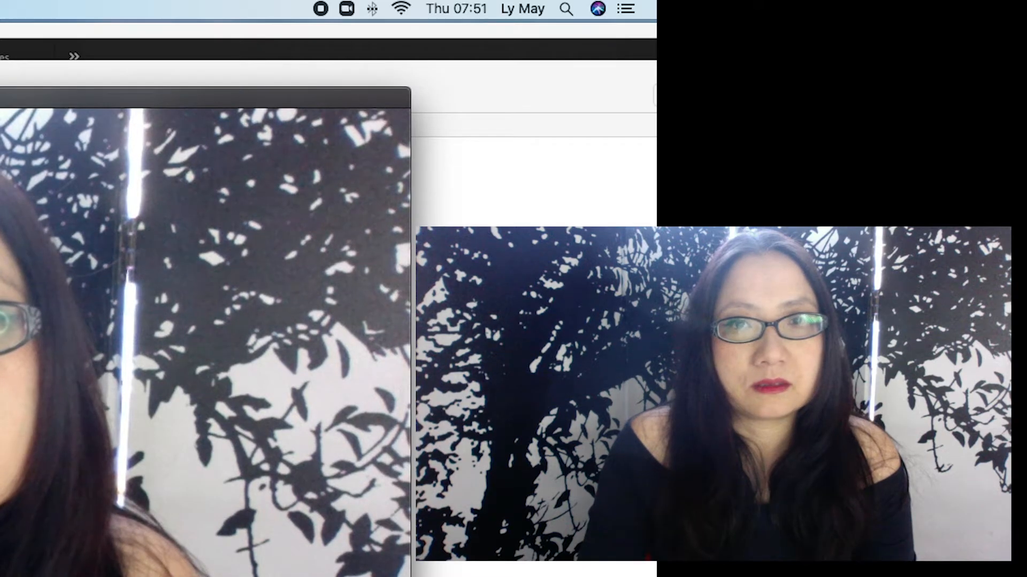
click(236, 18)
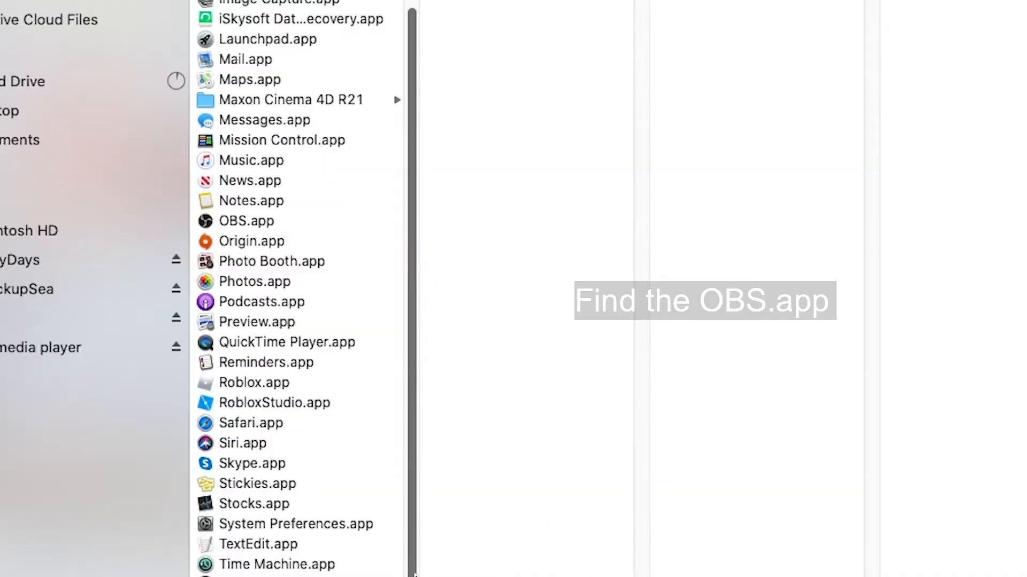
Launch OBS from the Applications folder
scroll(388, 575, up, 3)
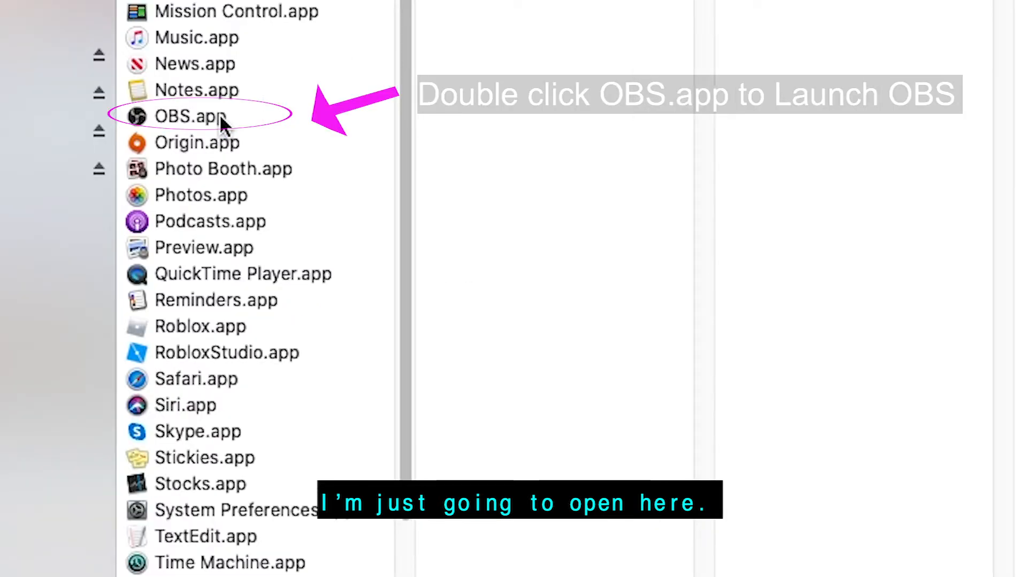
drag(180, 118, 841, 511)
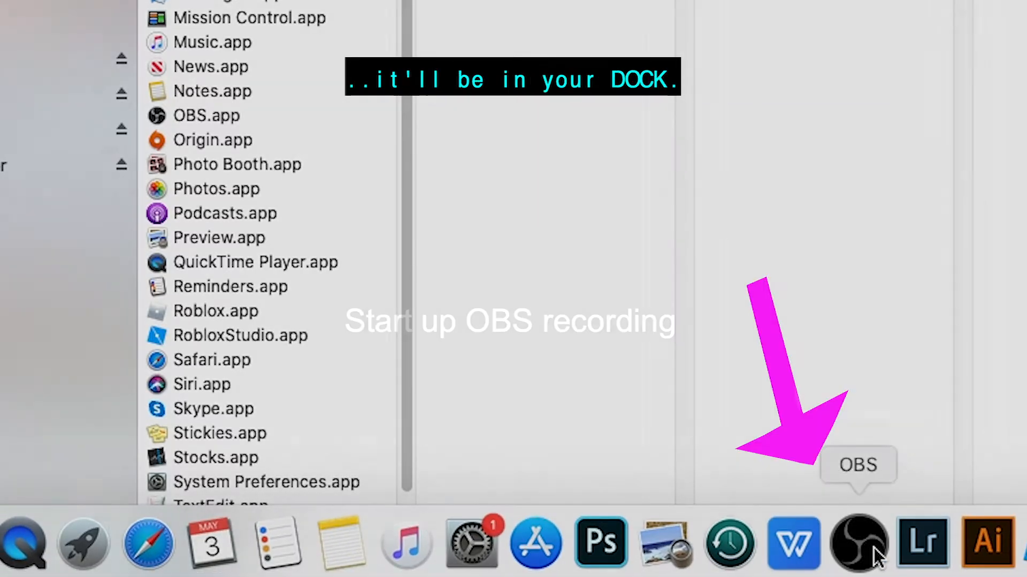
right_click(872, 554)
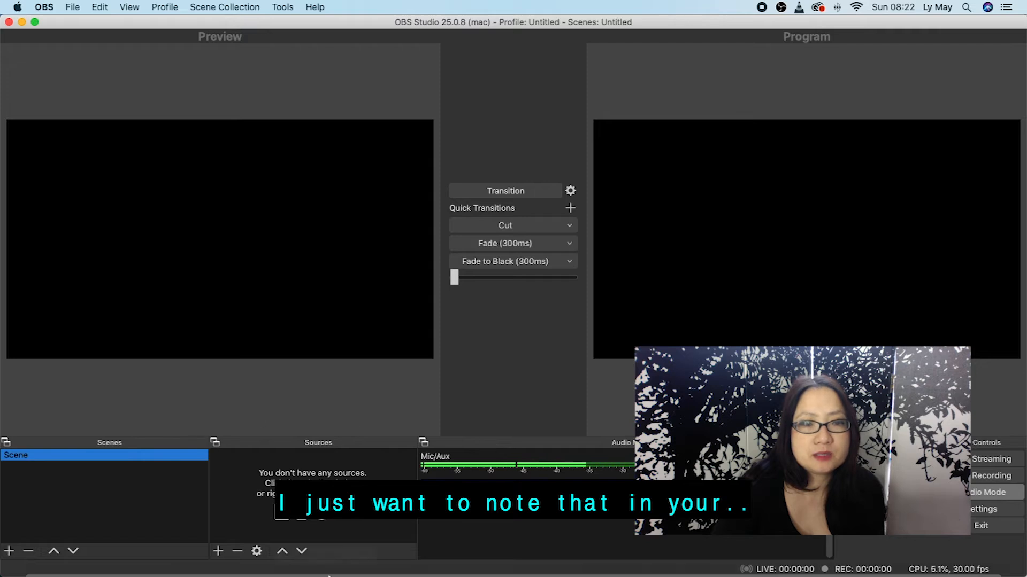
Check that OBS is permitted to record the screen in the Security & Privacy settings
click(326, 557)
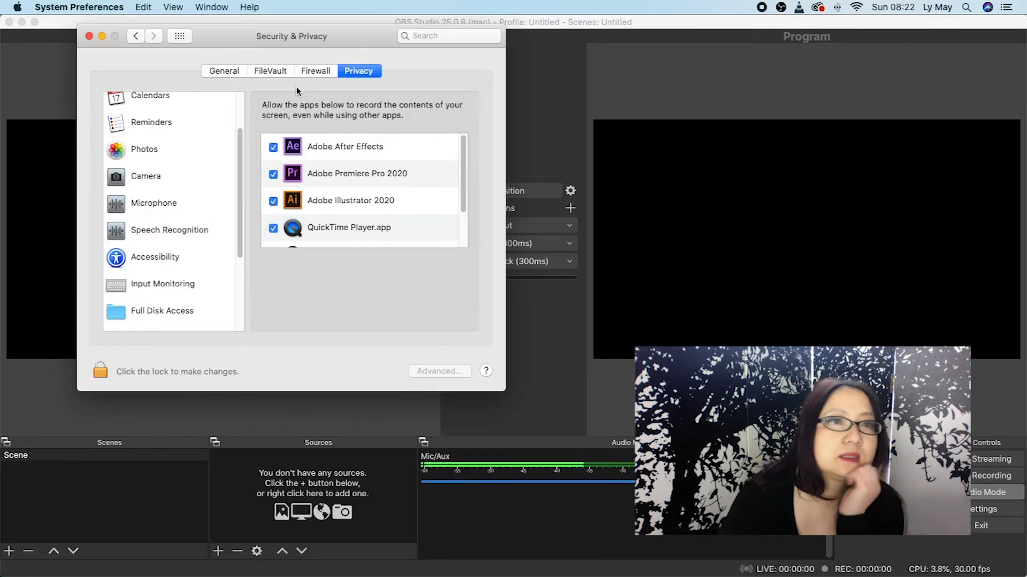
click(137, 36)
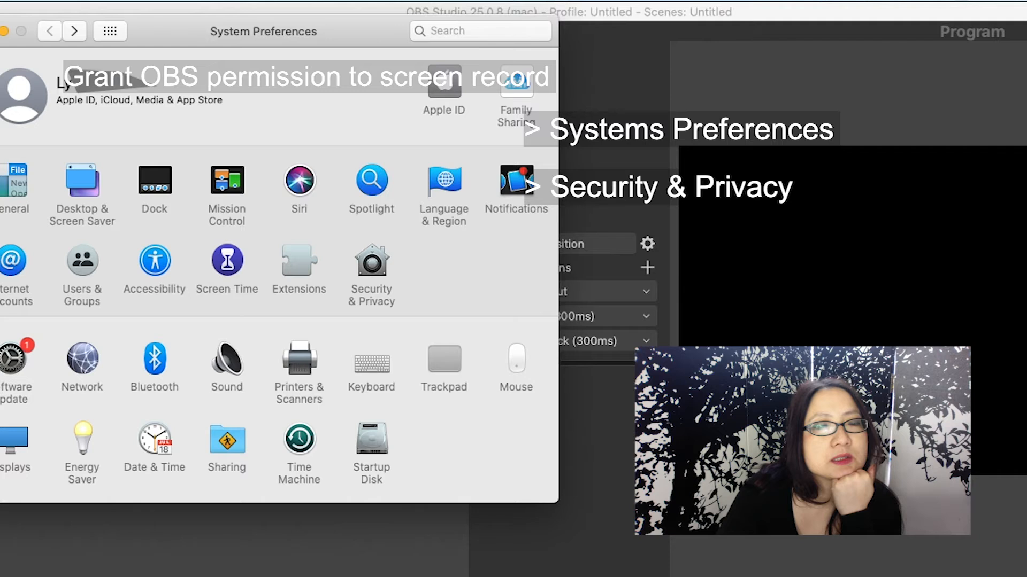
click(372, 262)
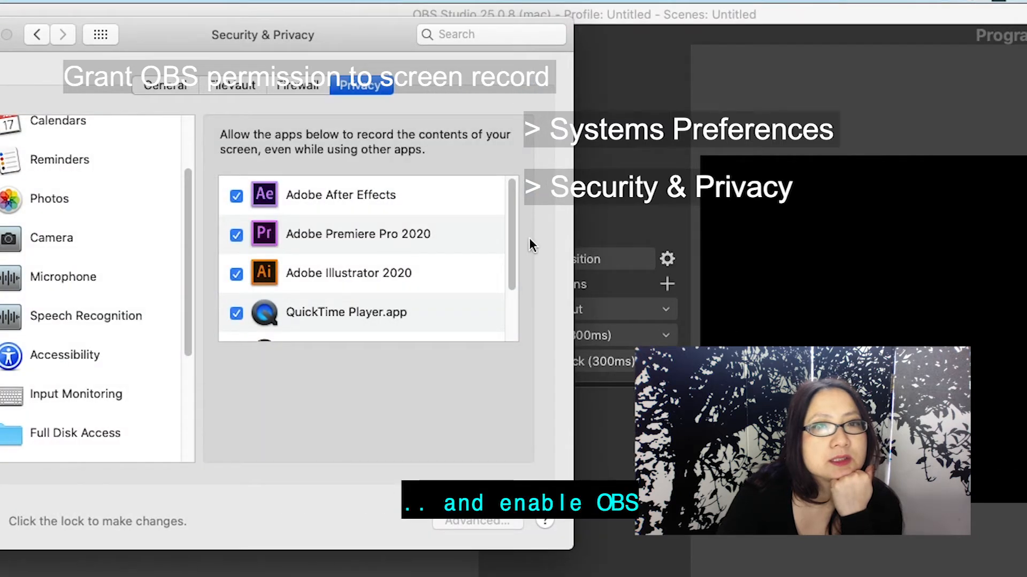
scroll(506, 245, down, 3)
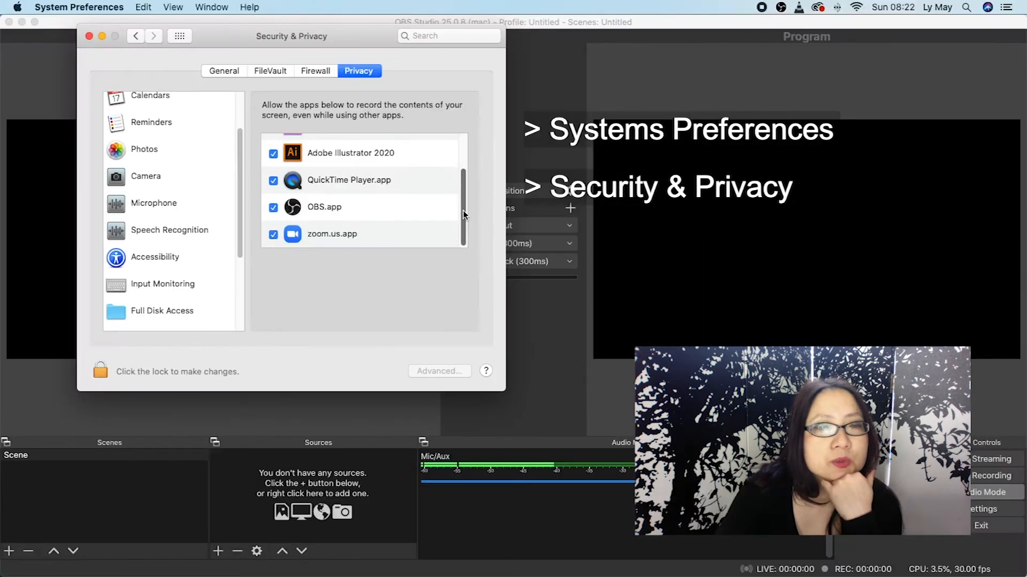
scroll(512, 287, up, 3)
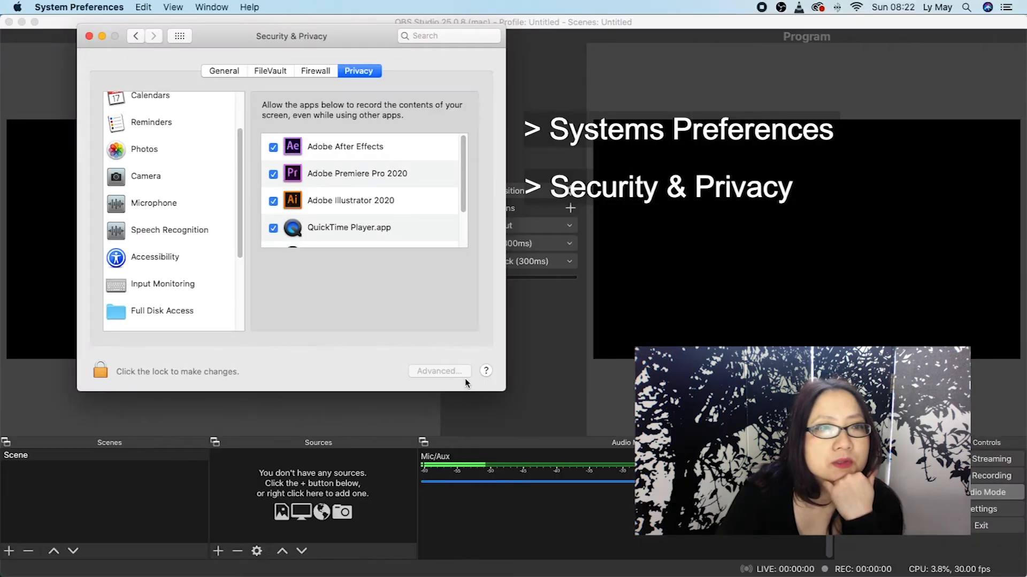
click(88, 37)
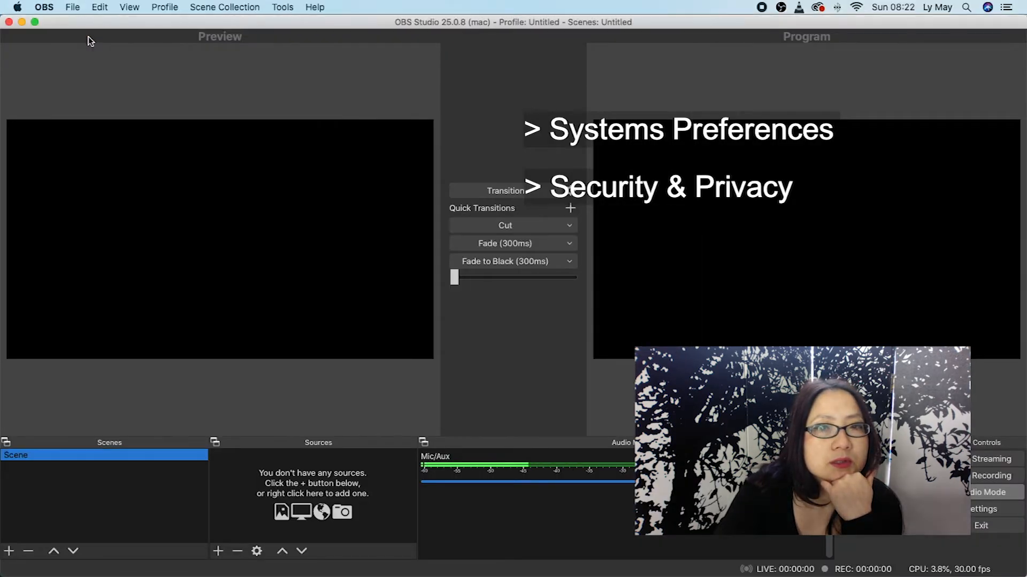
Set the recording format to mp4 in the OBS Output preferences
drag(211, 28, 175, 19)
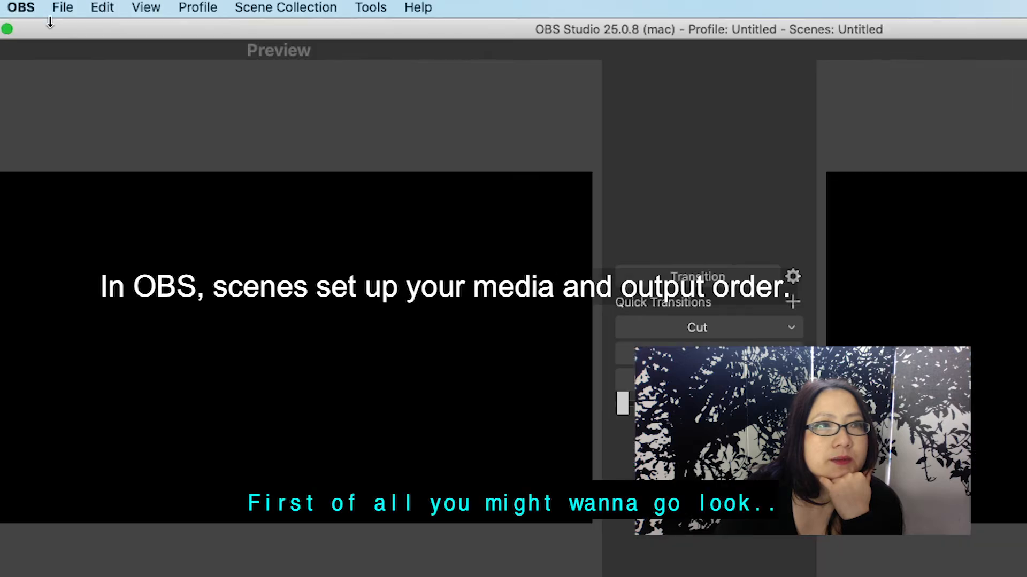
click(28, 9)
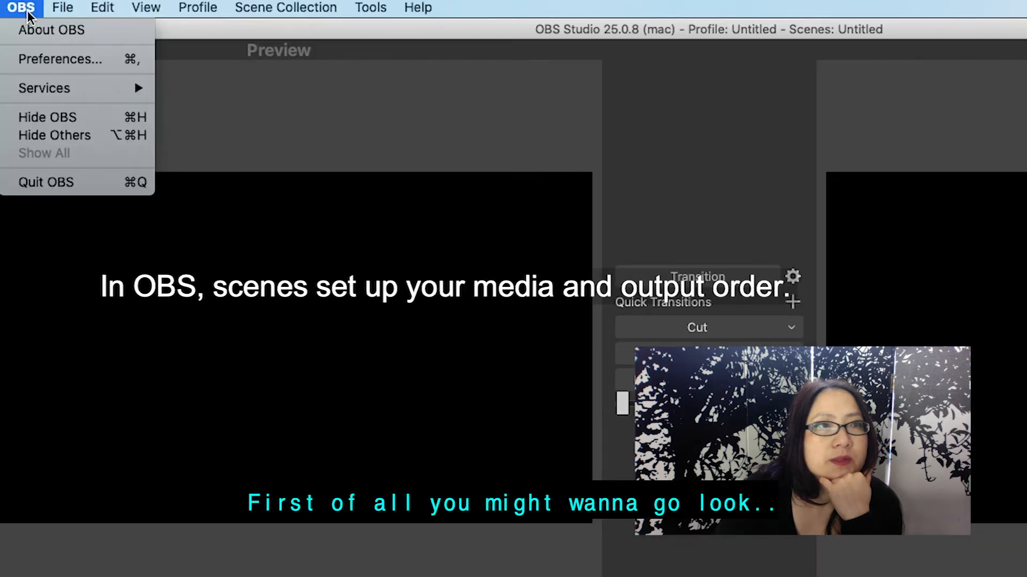
click(59, 58)
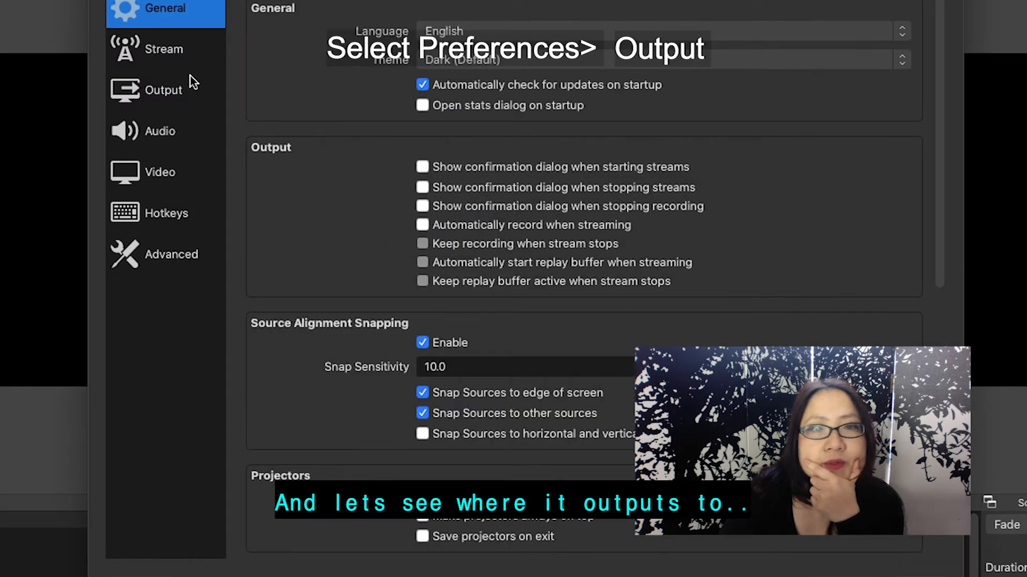
click(172, 88)
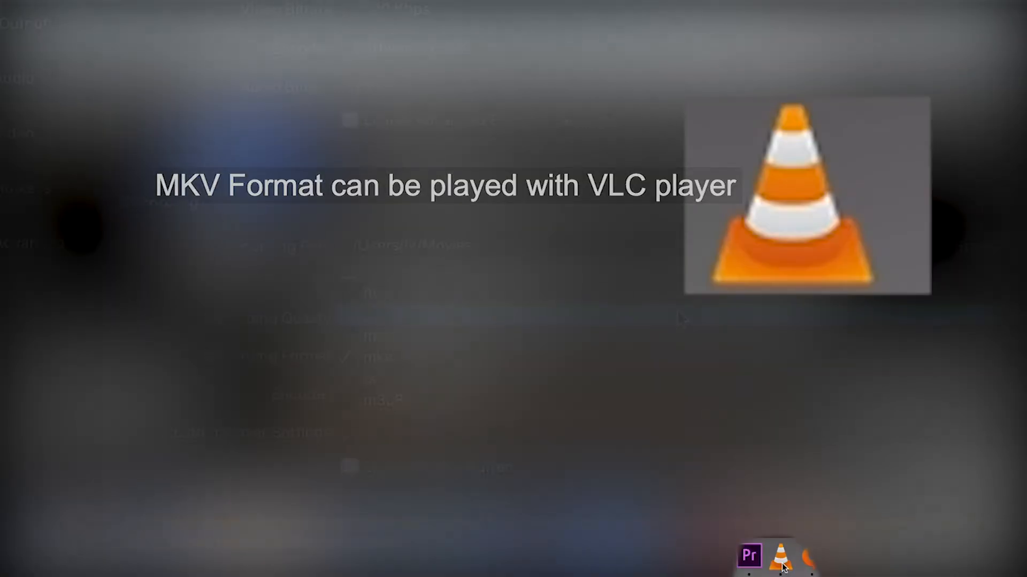
click(574, 353)
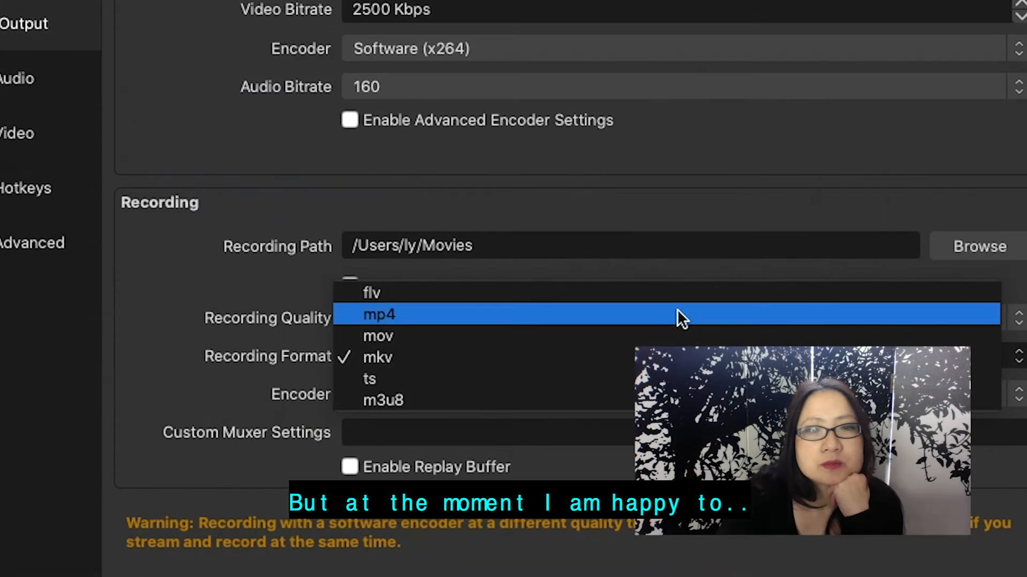
click(677, 310)
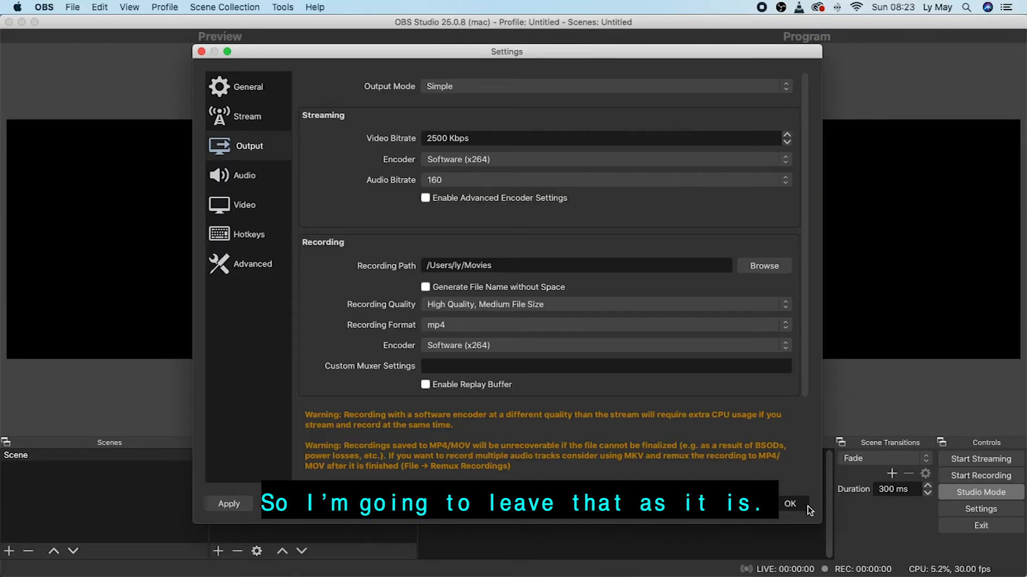
click(805, 505)
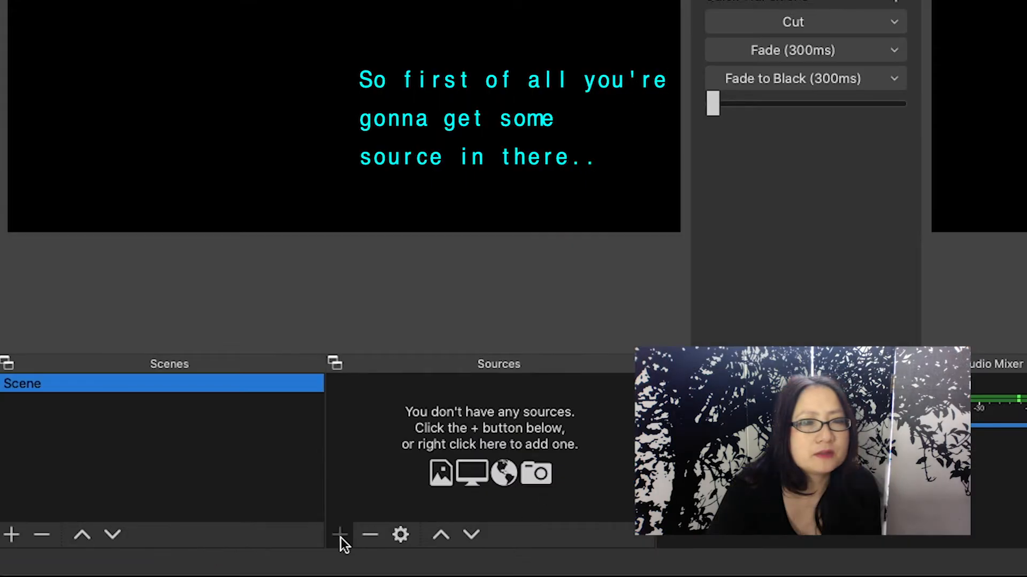
Add a Display Capture source to the scene, keeping its default settings
click(341, 538)
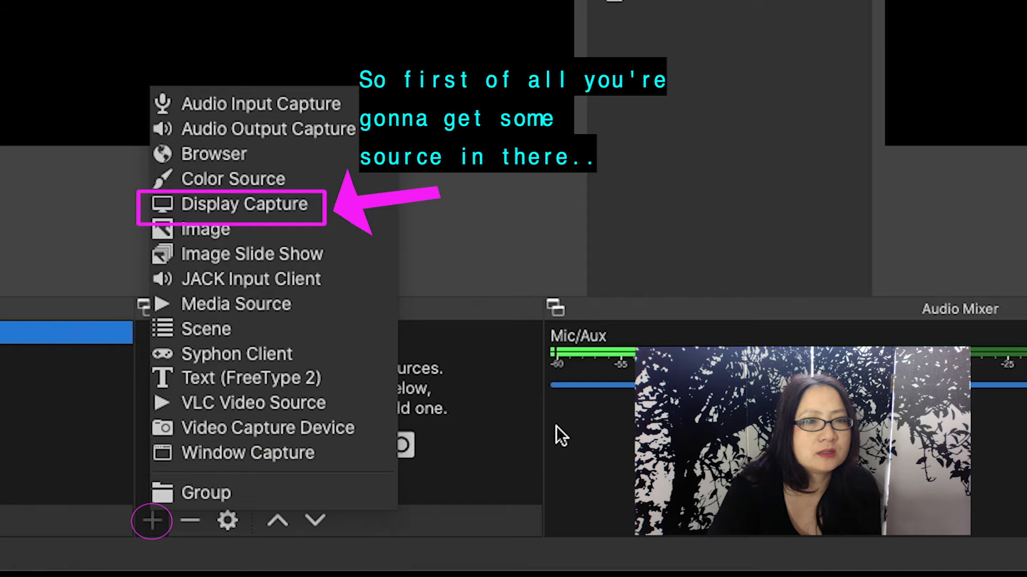
click(263, 199)
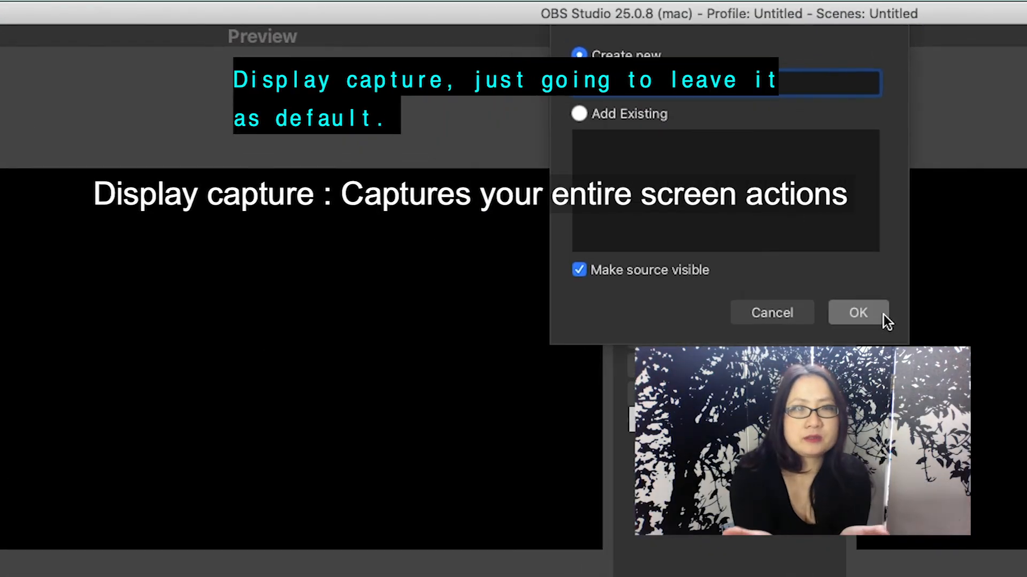
click(882, 314)
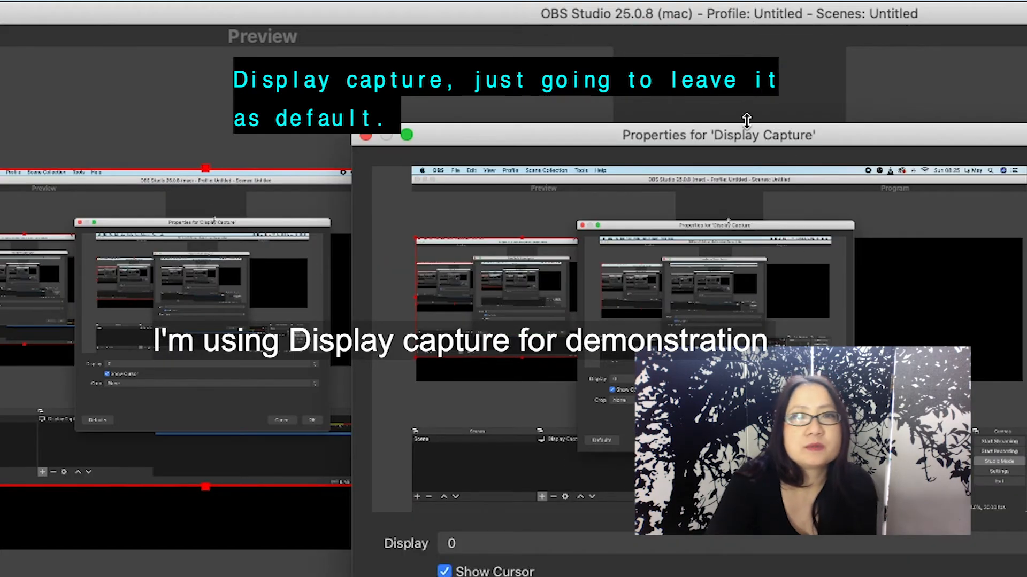
drag(739, 135, 1026, 9)
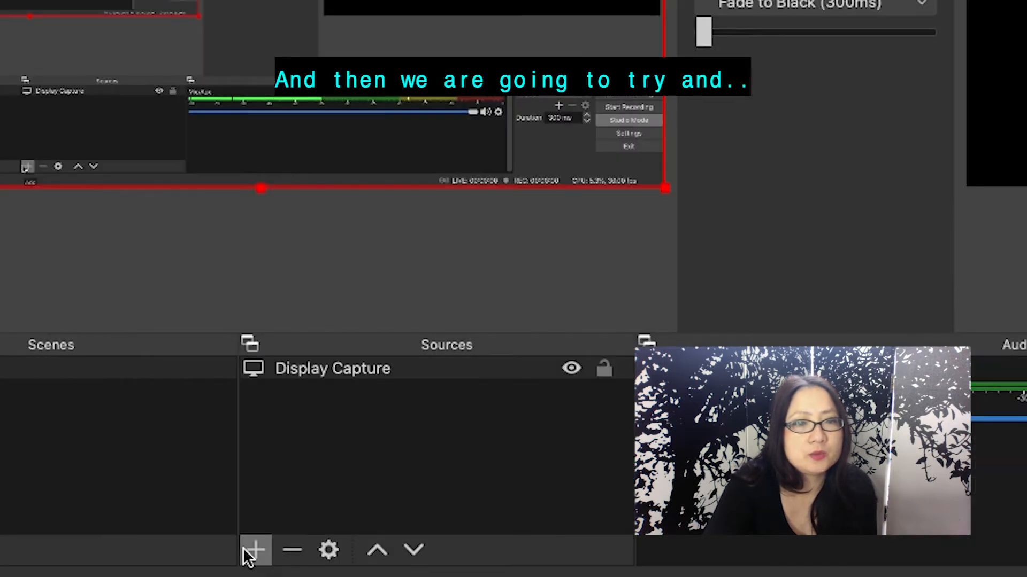
Add a Video Capture Device source, allow OBS camera access, and resize the webcam view in the preview
click(225, 553)
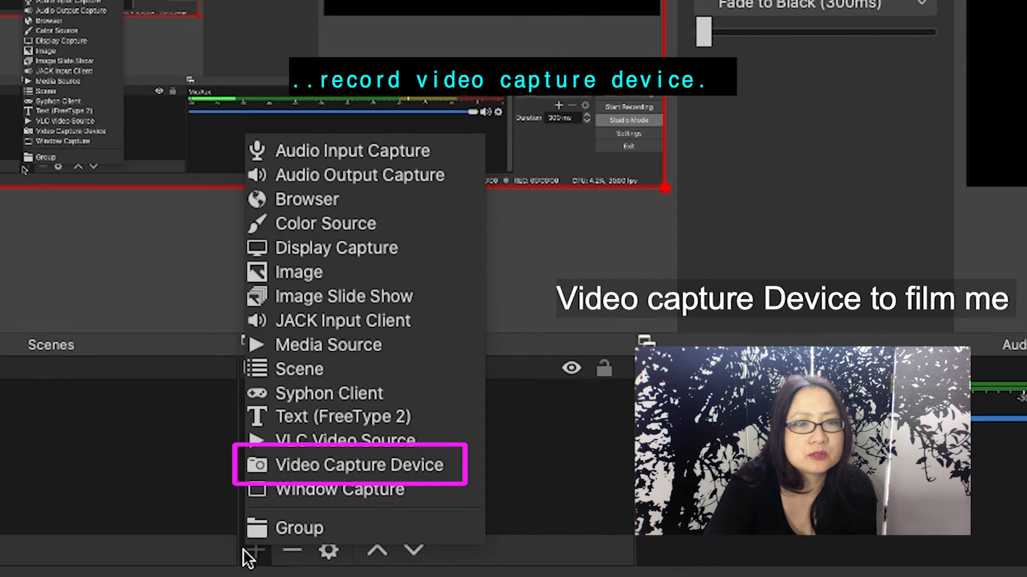
click(391, 463)
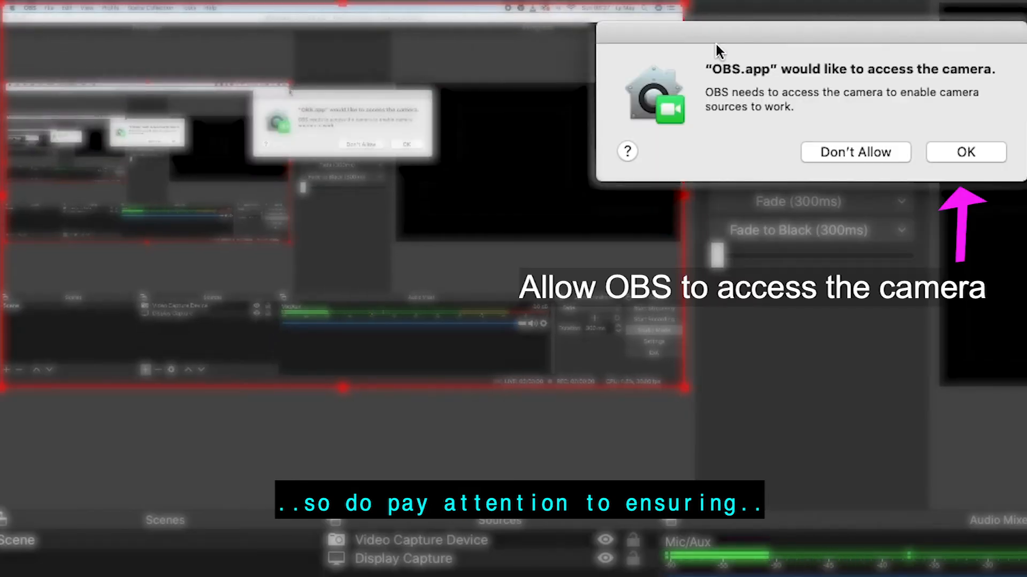
click(973, 153)
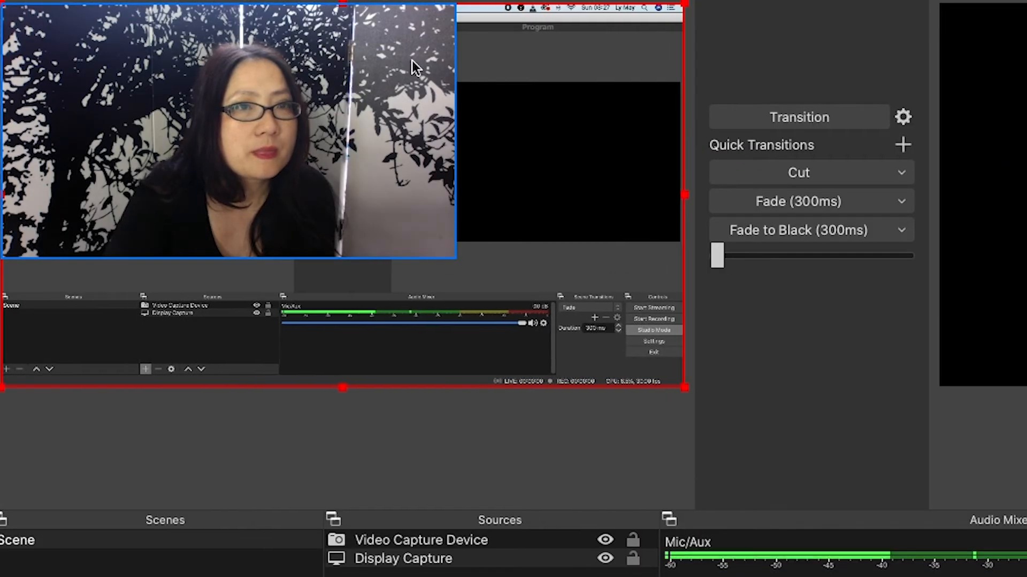
click(452, 23)
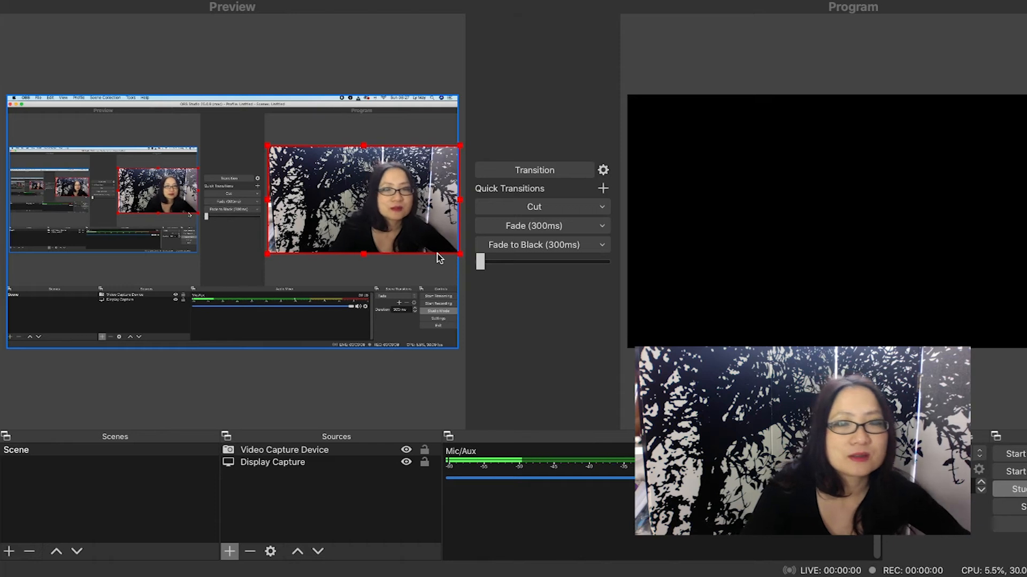
click(438, 258)
Start recording in OBS and switch to another application
key(super+Tab)
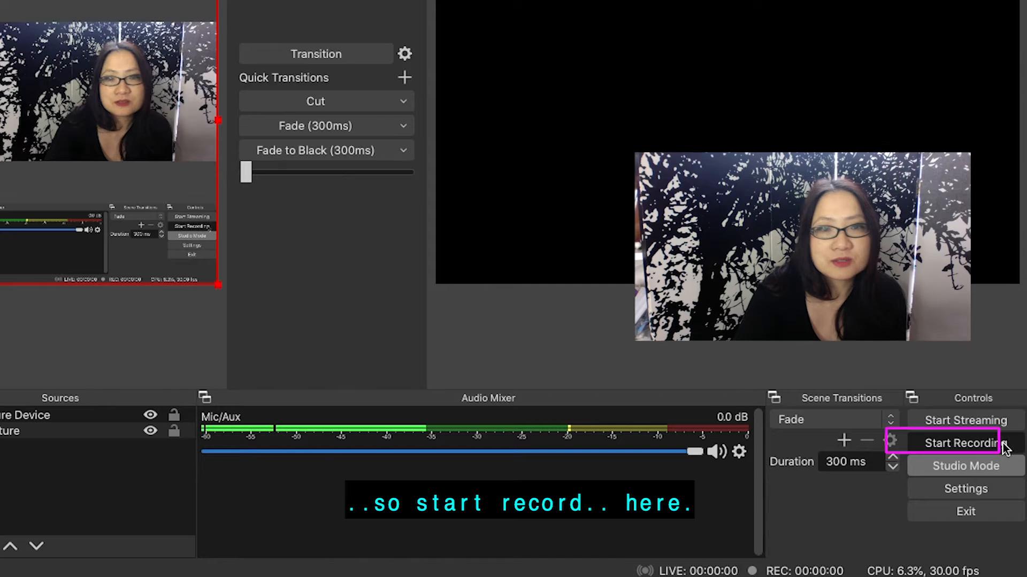
click(1003, 447)
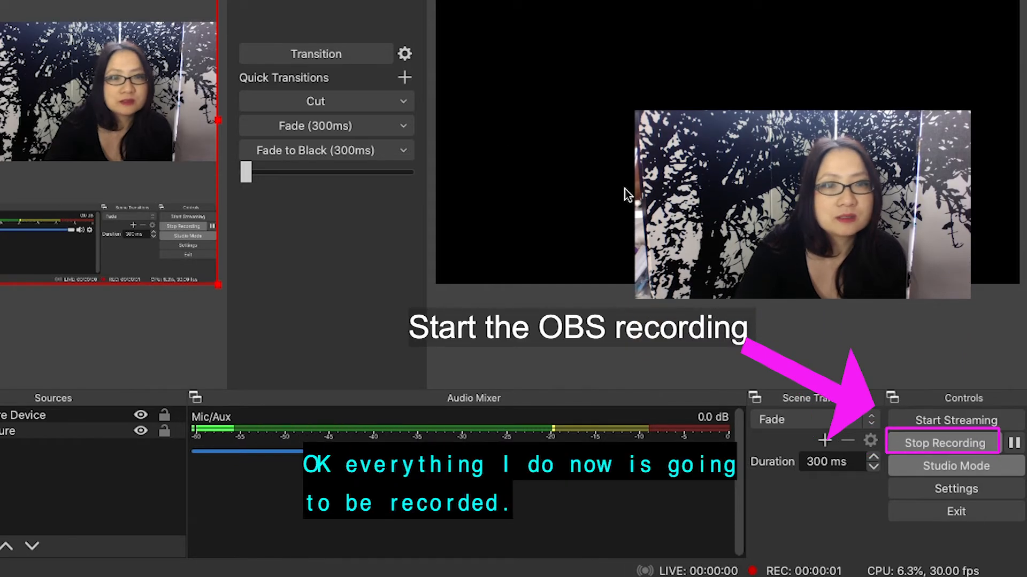
key(super+Tab)
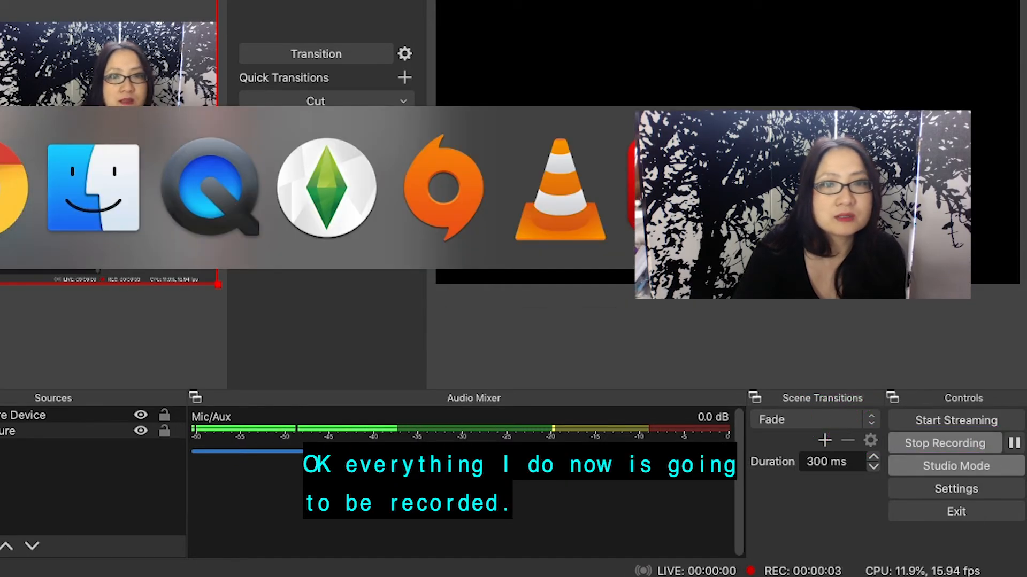